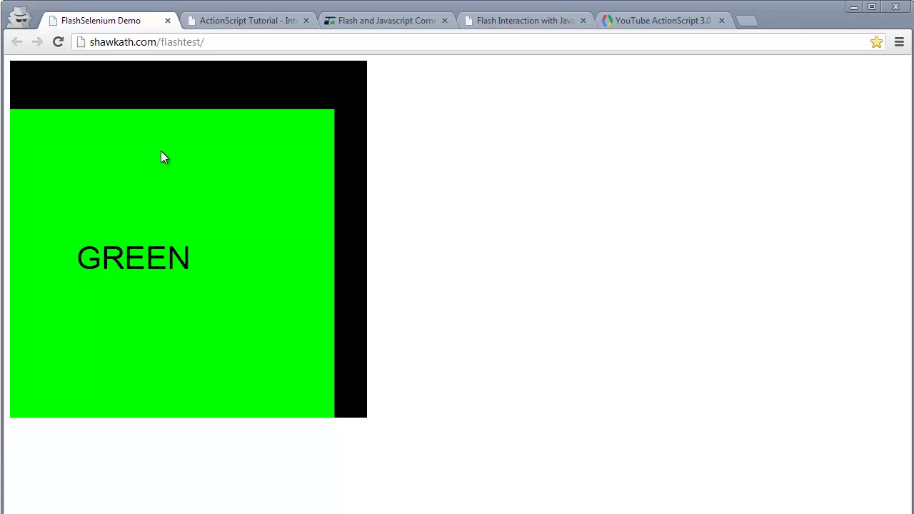
pyautogui.rightClick(161, 151)
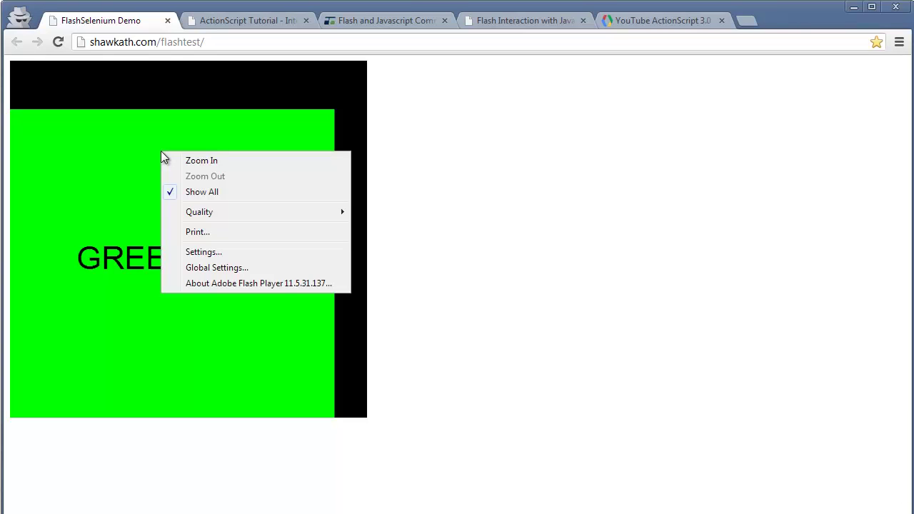
pyautogui.moveTo(235, 208)
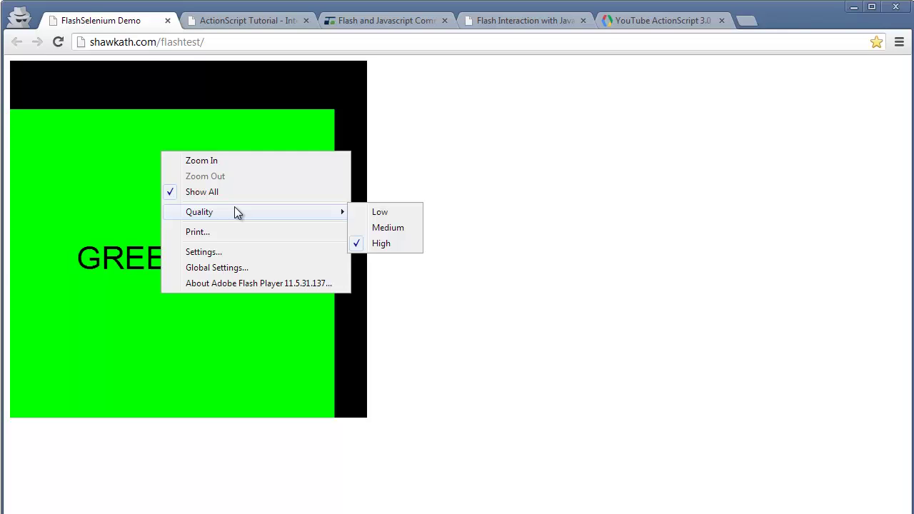
pyautogui.click(152, 202)
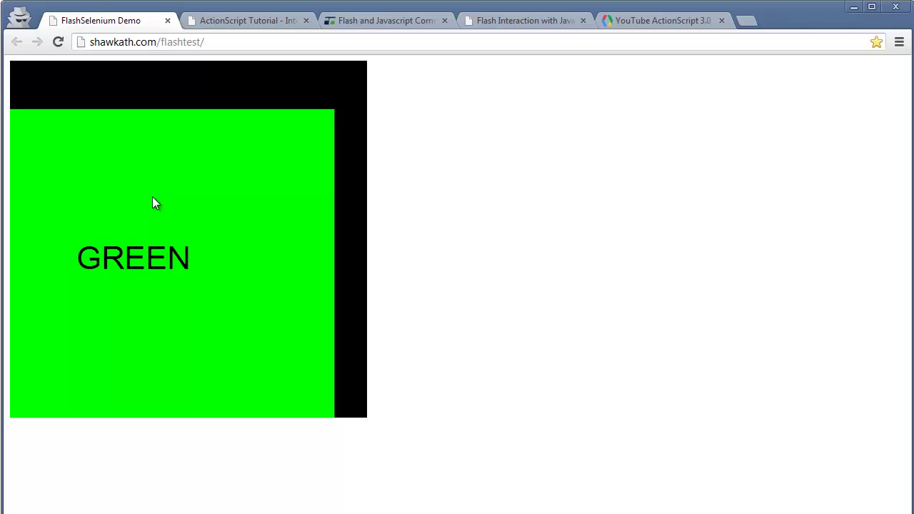
# Step: On the ActionScript Tutorial tab, enter 'hi this is selenium training' in the Send Message to Flash field
pyautogui.hotkey('ctrl', 'Tab')
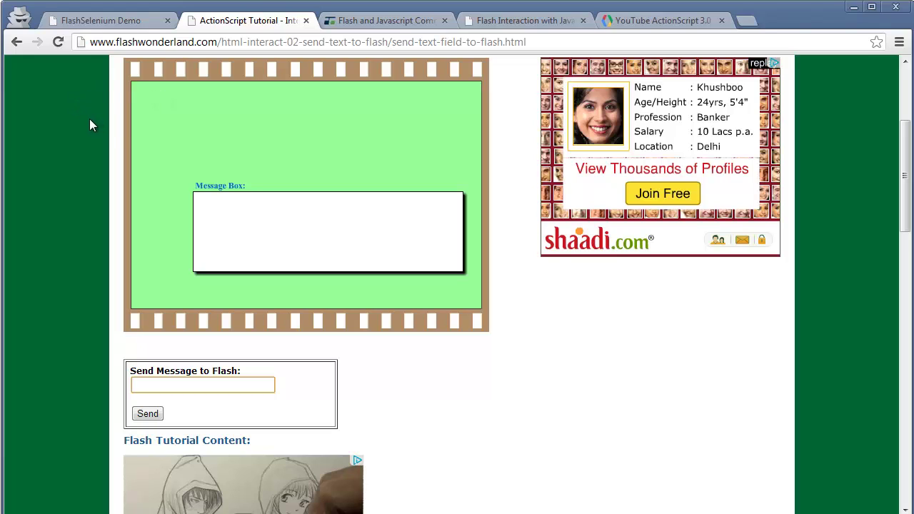
pyautogui.click(345, 150)
pyautogui.click(202, 384)
pyautogui.write('hi this is selenium training')
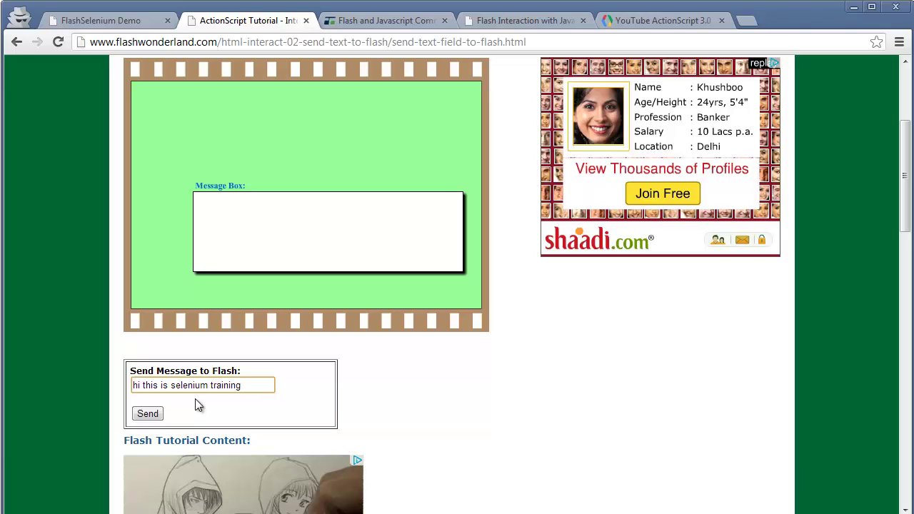
# Step: Send the message to the Flash movie, then scroll through the HTML and Flash code and back
pyautogui.click(148, 420)
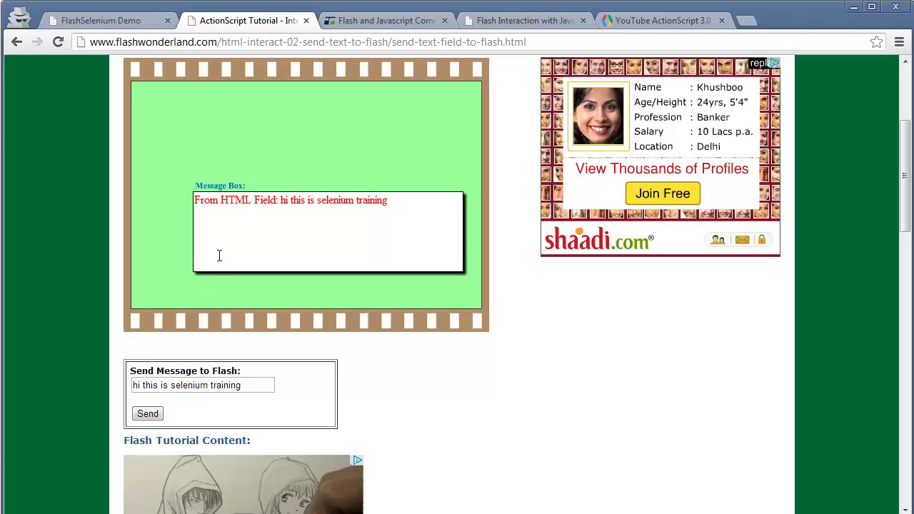
pyautogui.scroll(2, 219, 256)
pyautogui.scroll(-10, 221, 260)
pyautogui.scroll(-2, 222, 260)
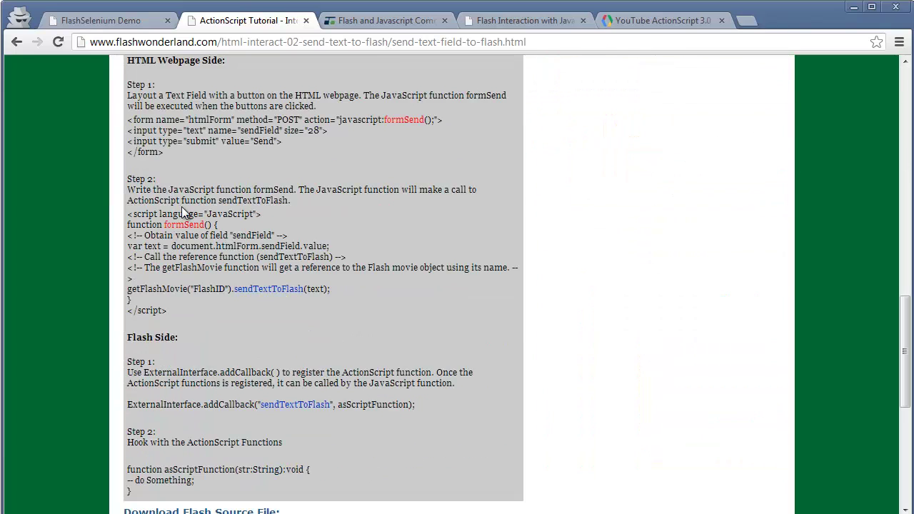
pyautogui.scroll(-2, 225, 248)
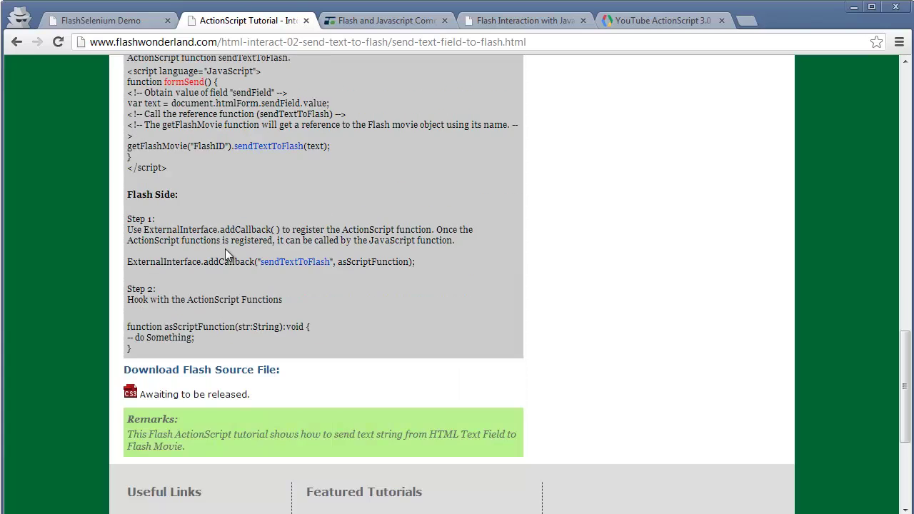
pyautogui.scroll(8, 225, 249)
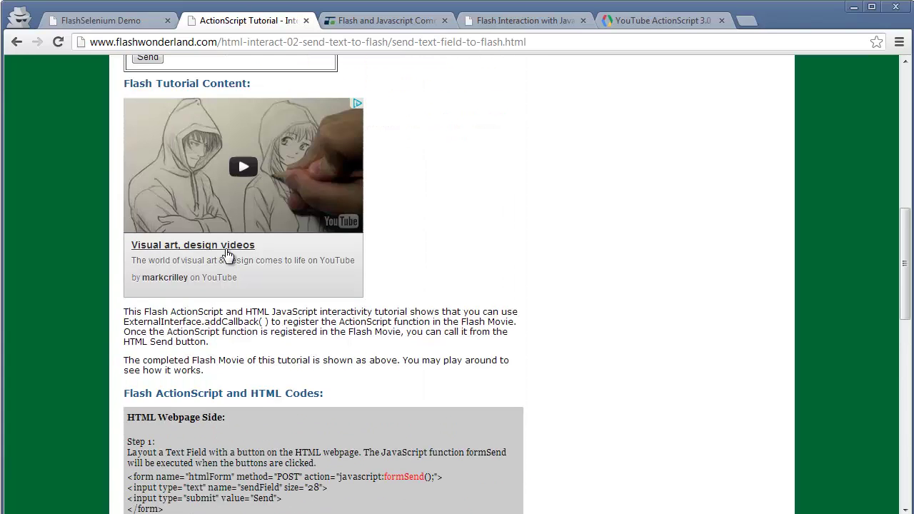
pyautogui.scroll(-5, 226, 254)
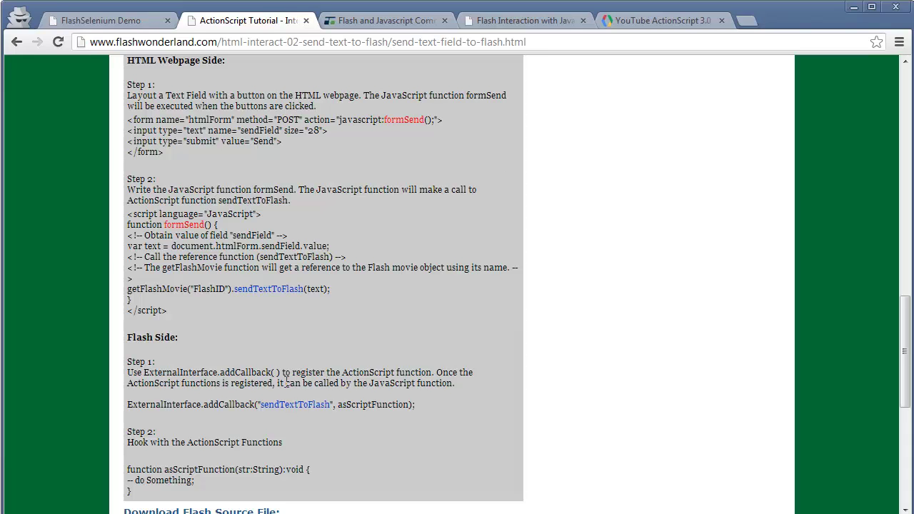
pyautogui.scroll(9, 286, 383)
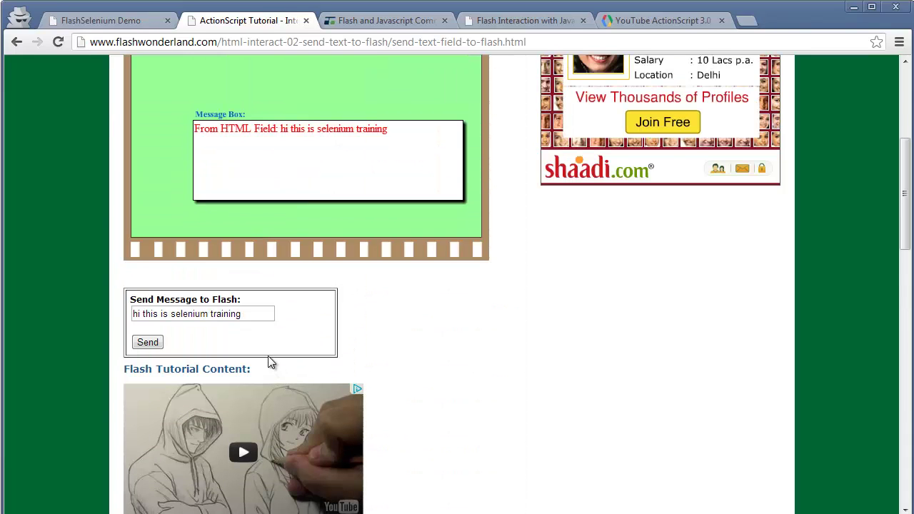
pyautogui.scroll(2, 275, 307)
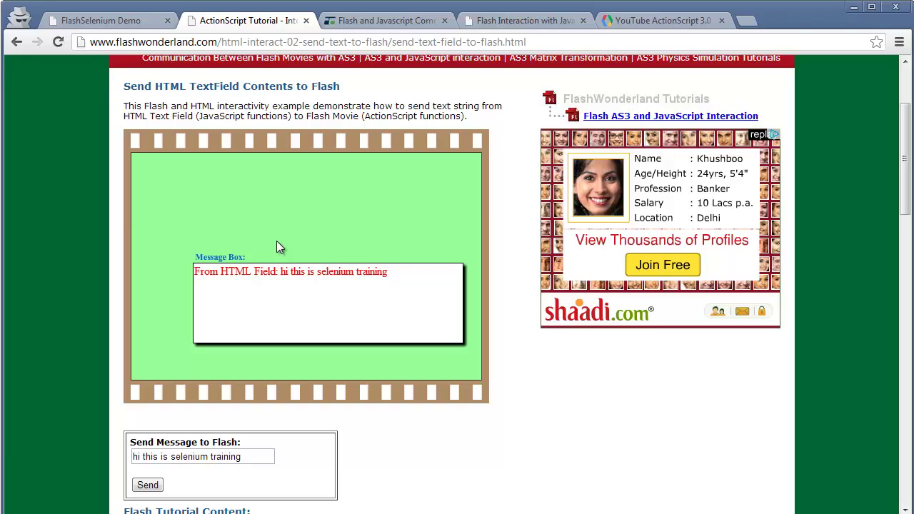
# Step: On the taterboy tab, replace the Flash Input with 'HI this is selenium training' and submit it
pyautogui.hotkey('ctrl', 'Tab')
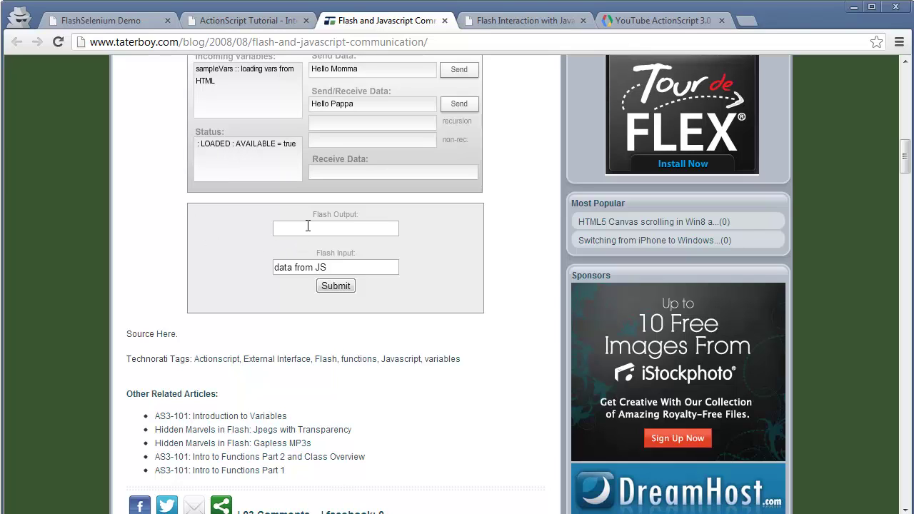
pyautogui.moveTo(331, 268); pyautogui.dragTo(268, 268)
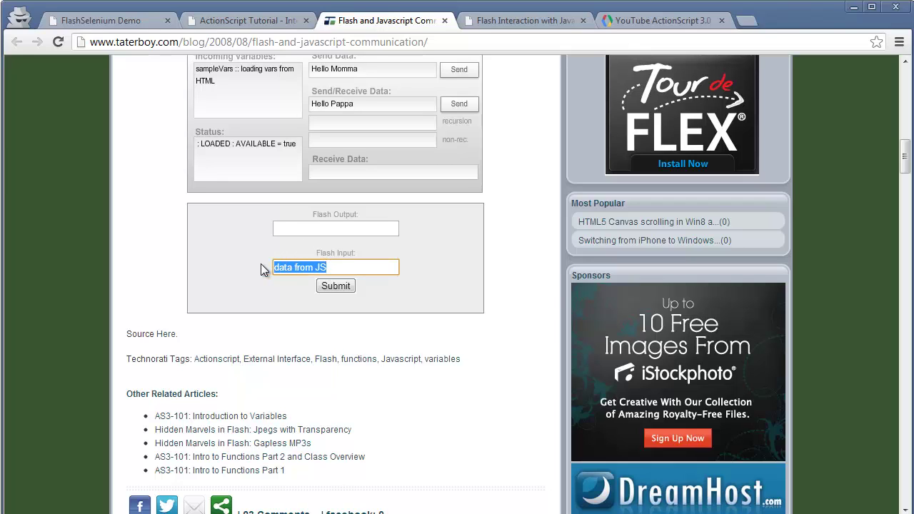
pyautogui.write('HI th')
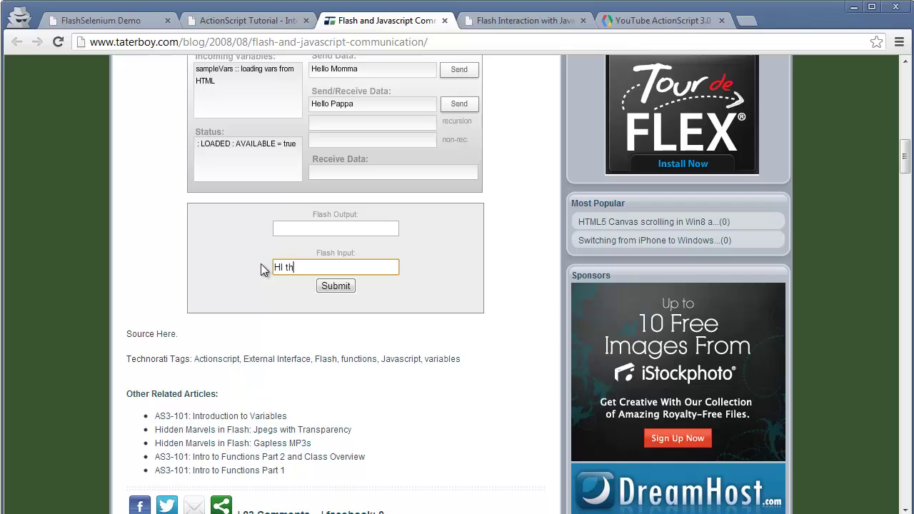
pyautogui.write('is is selenium training')
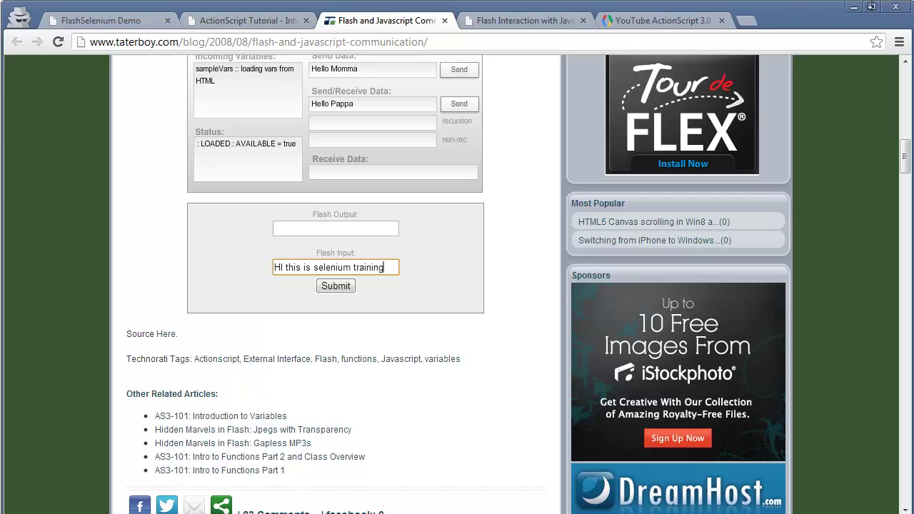
pyautogui.click(351, 286)
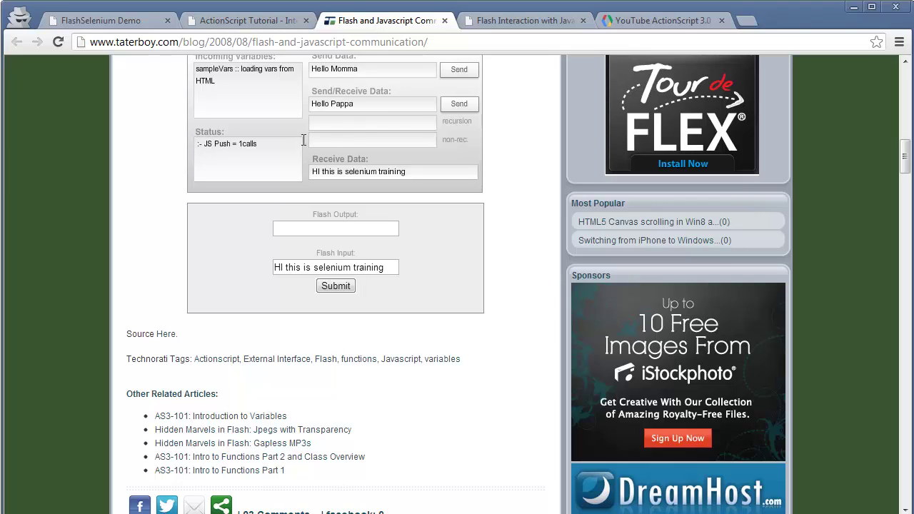
pyautogui.doubleClick(384, 178)
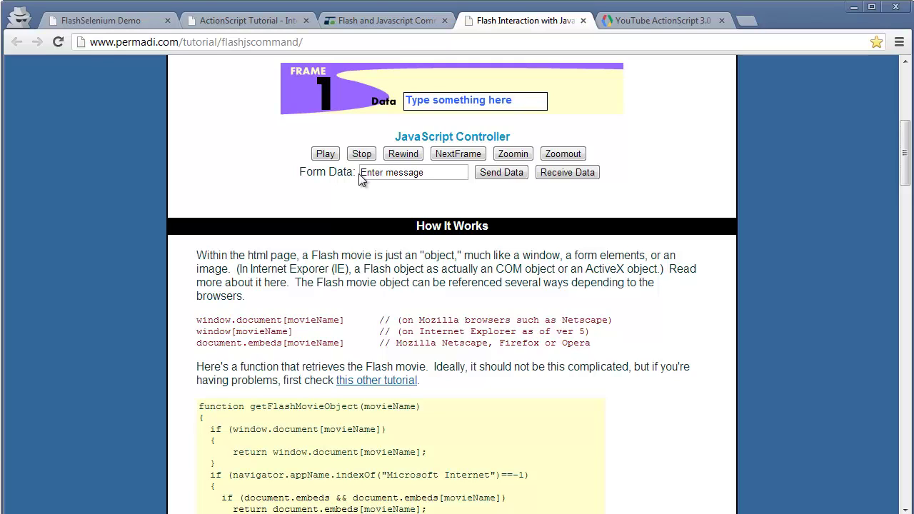
# Step: Play, stop and rewind the Flash movie, advance three frames, zoom in twice and out twice
pyautogui.click(326, 153)
pyautogui.click(356, 152)
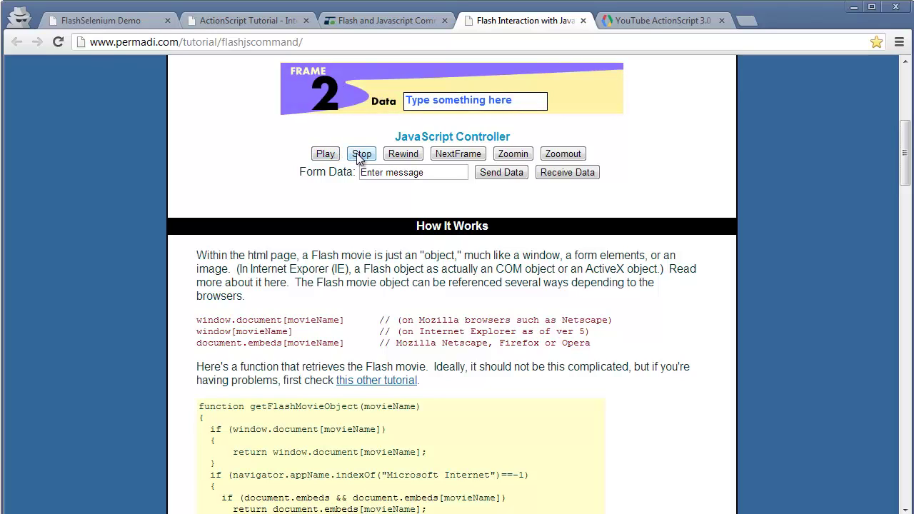
pyautogui.click(401, 154)
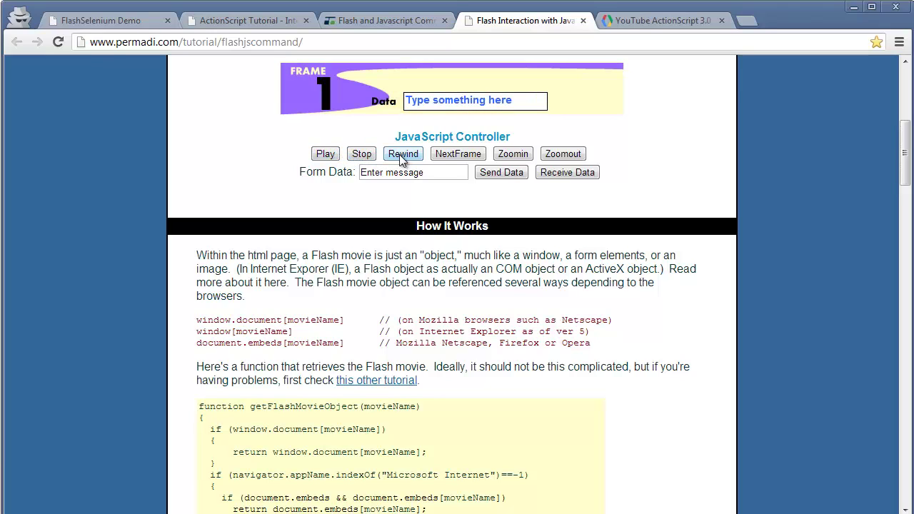
pyautogui.click(459, 155)
pyautogui.click(461, 156)
pyautogui.click(463, 156)
pyautogui.click(510, 157)
pyautogui.click(511, 156)
pyautogui.click(560, 158)
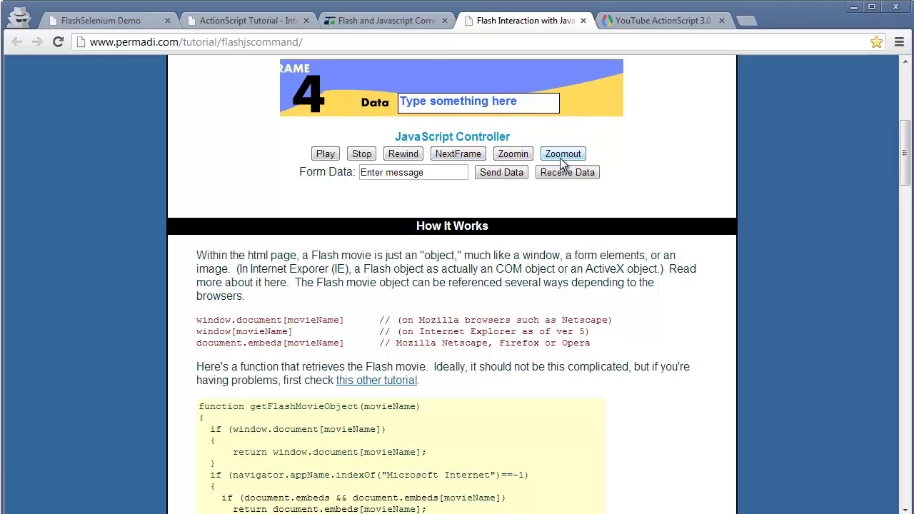
pyautogui.click(561, 159)
# Step: Replace the Form Data text with 'Hi this is selenium training' and send it into Flash
pyautogui.moveTo(461, 172); pyautogui.dragTo(347, 169)
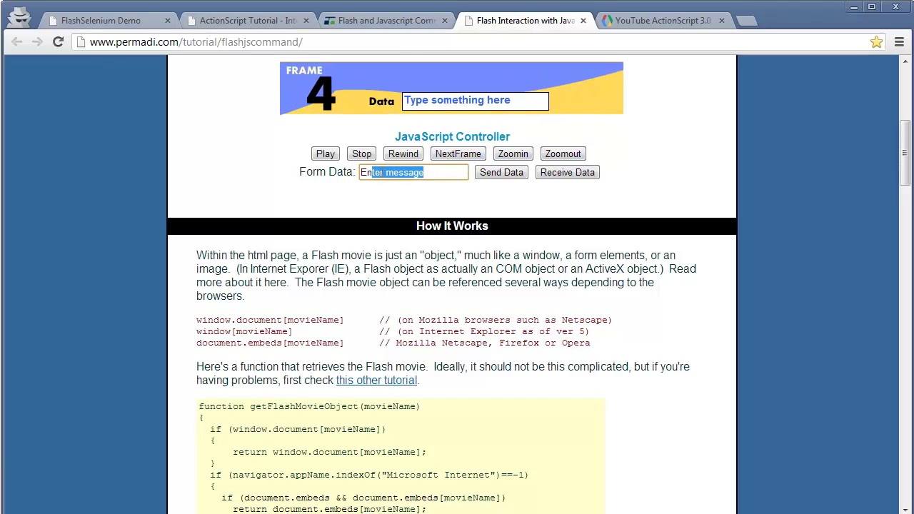
pyautogui.hotkey('ctrl', 'a')
pyautogui.write('Hi')
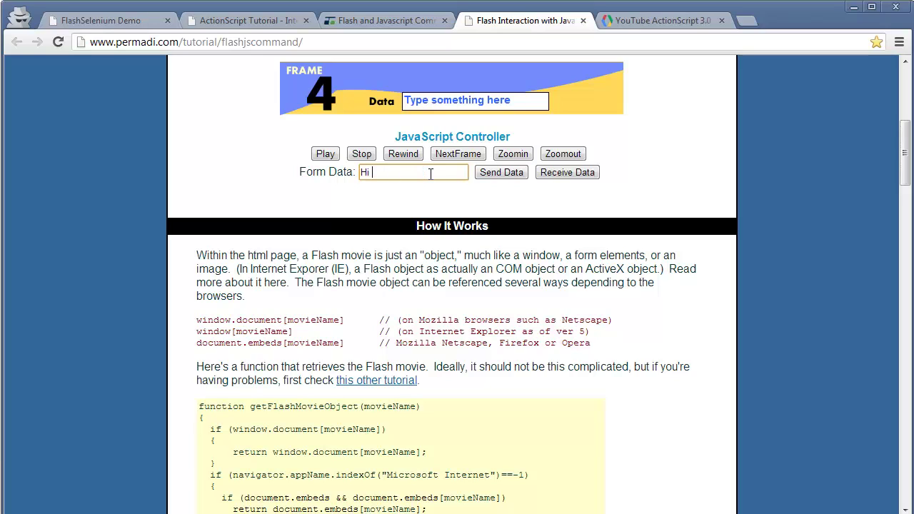
pyautogui.write(' this is selenium training')
pyautogui.click(505, 173)
# Step: Change the Flash Data field to 'i got', receive it into Form Data, then show the YouTube API tab
pyautogui.tripleClick(513, 105)
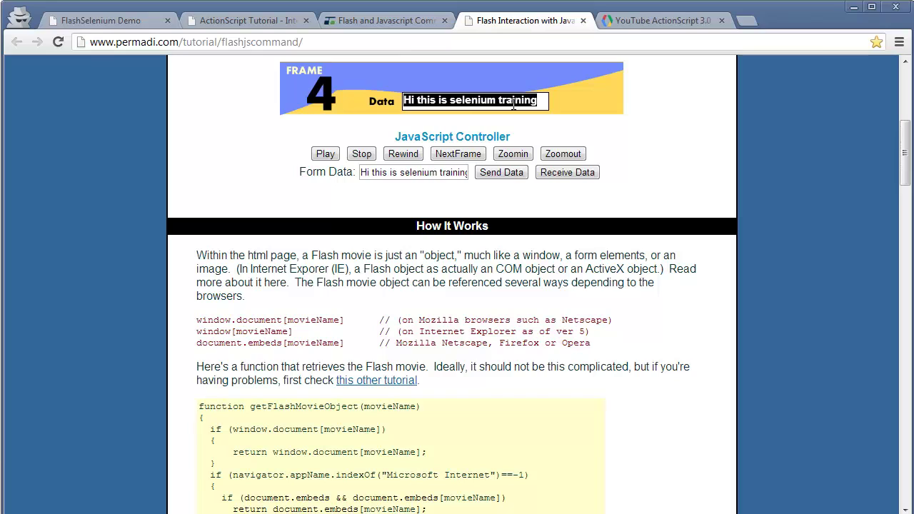
pyautogui.press('BackSpace')
pyautogui.write('i got')
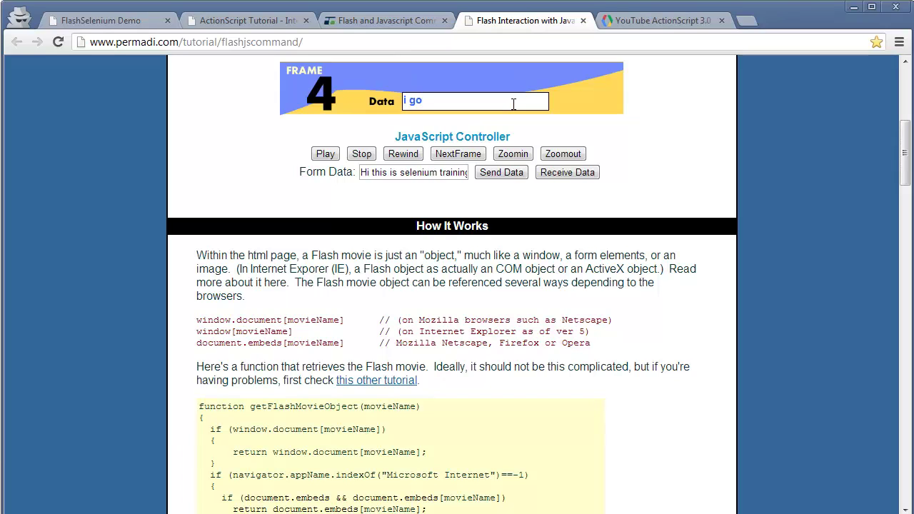
pyautogui.click(579, 174)
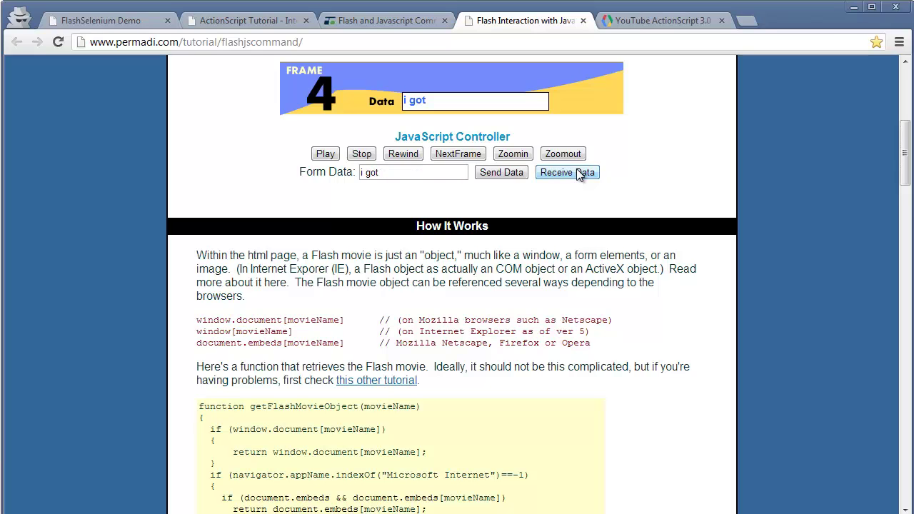
pyautogui.hotkey('ctrl', 'Tab')
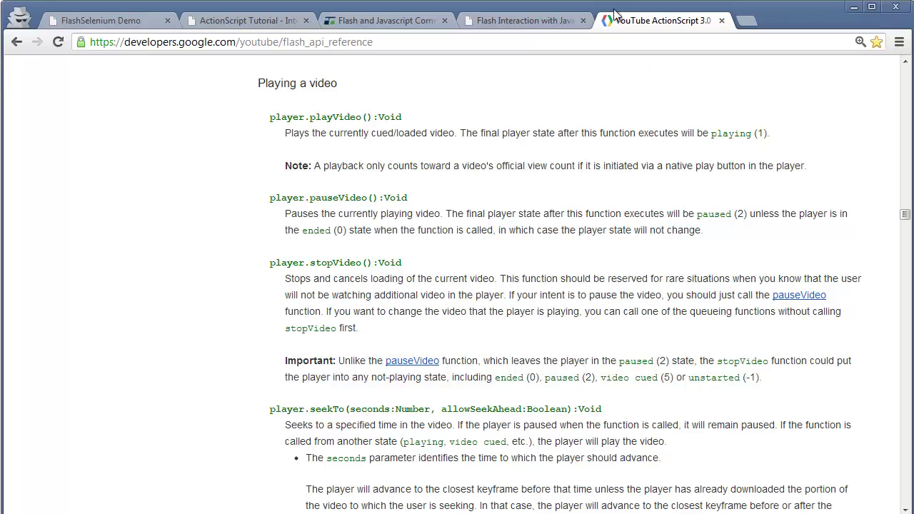
pyautogui.doubleClick(332, 121)
pyautogui.click(359, 145)
pyautogui.scroll(-1, 359, 145)
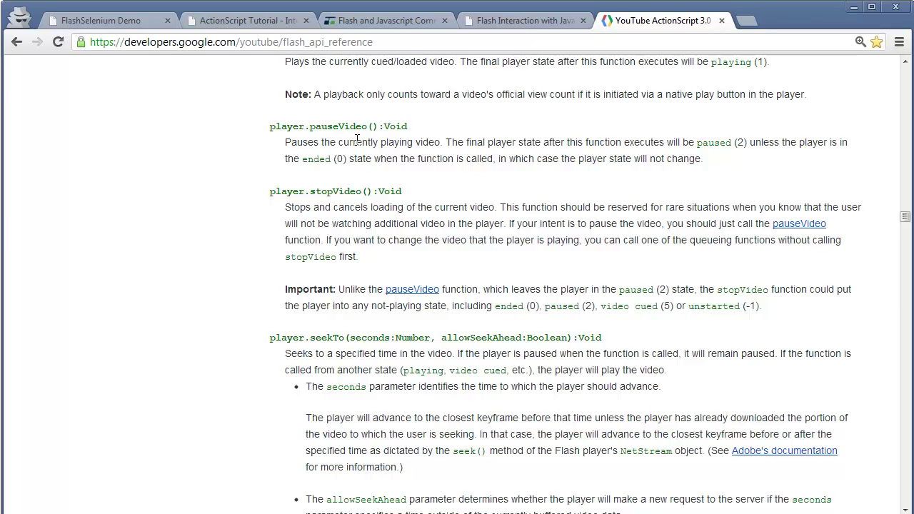
pyautogui.scroll(-1, 357, 140)
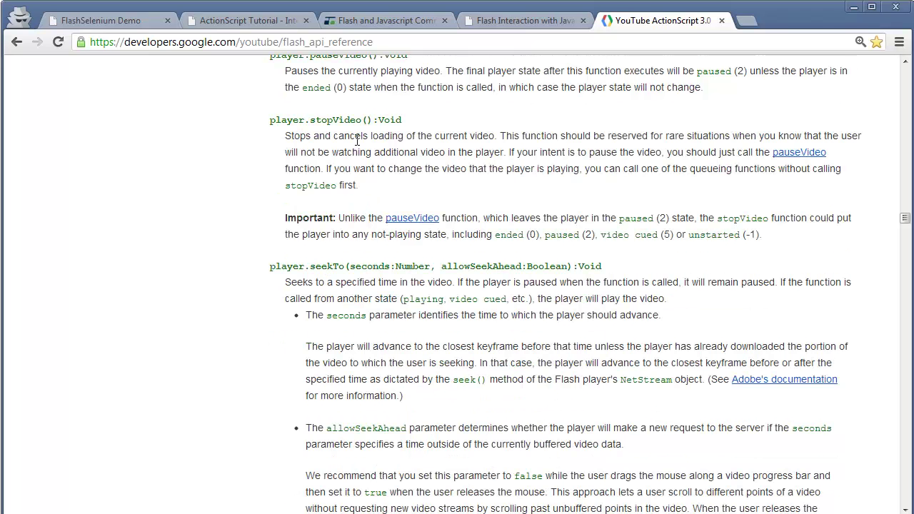
pyautogui.scroll(-2, 358, 140)
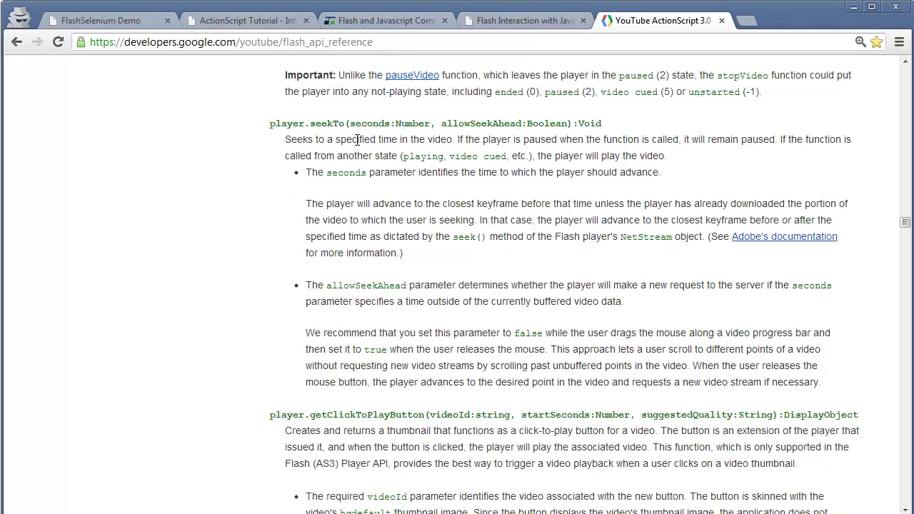